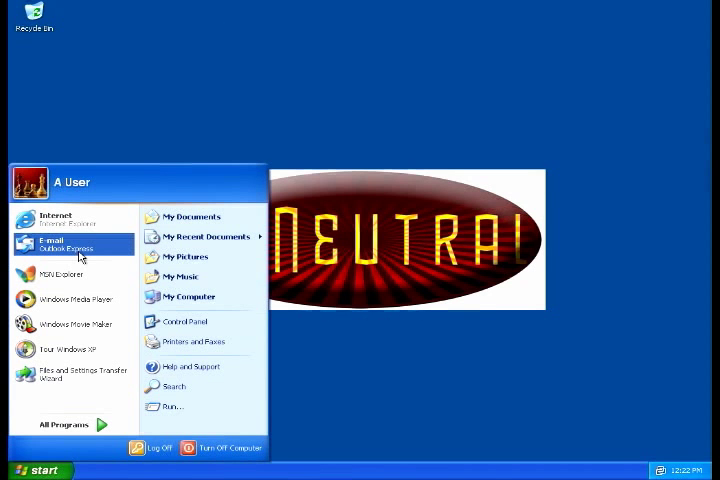
# Step: Launch Internet Explorer from the Windows XP Start menu
pyautogui.click(85, 221)
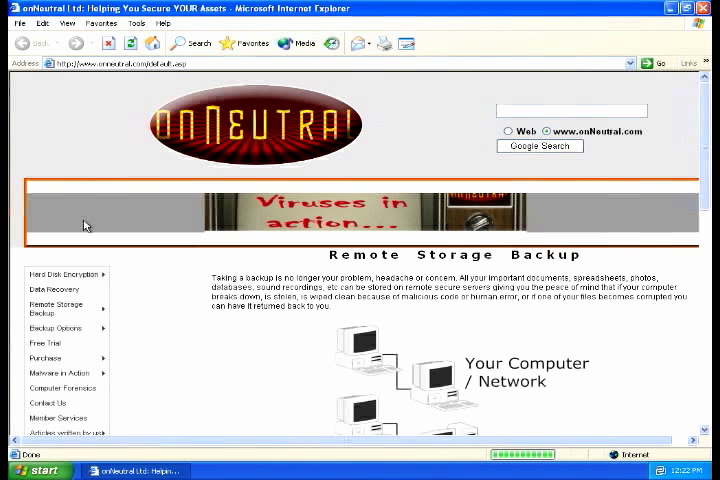
# Step: Select the current onNeutral web address in the Address bar
pyautogui.click(190, 64)
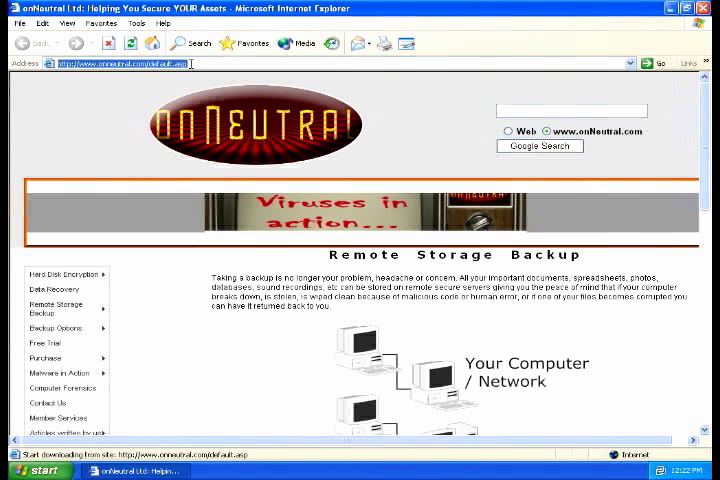
pyautogui.write('member')
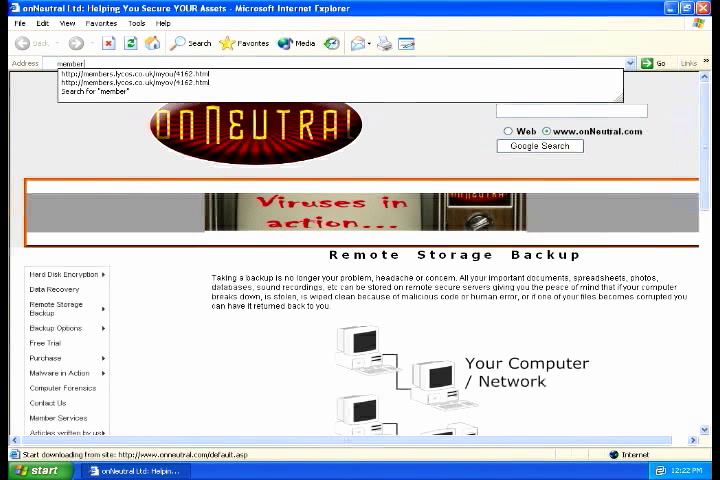
pyautogui.write('s')
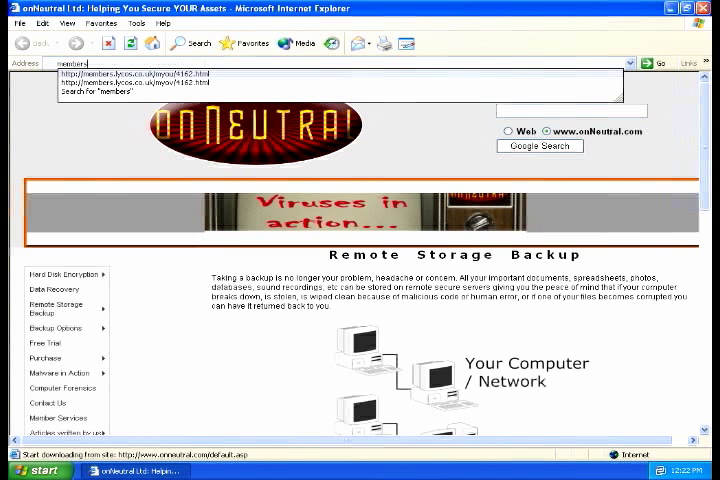
# Step: Load the second members.lycos.co.uk suggestion, members.lycos.co.uk/myov/4162.html
pyautogui.press('Down')
pyautogui.press('Down')
pyautogui.press('Return')
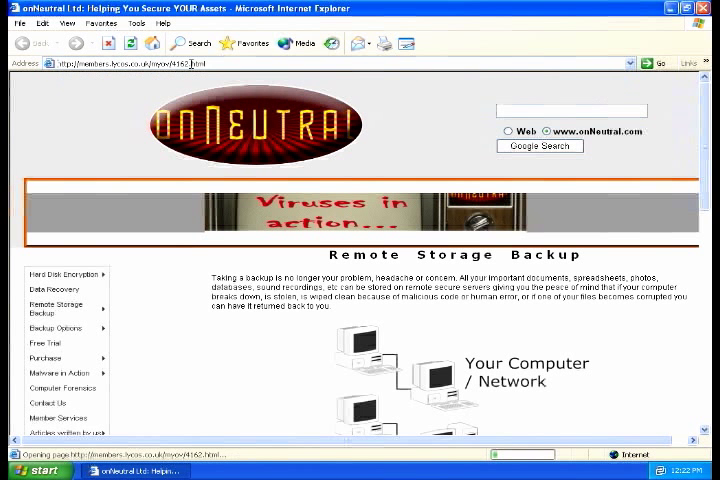